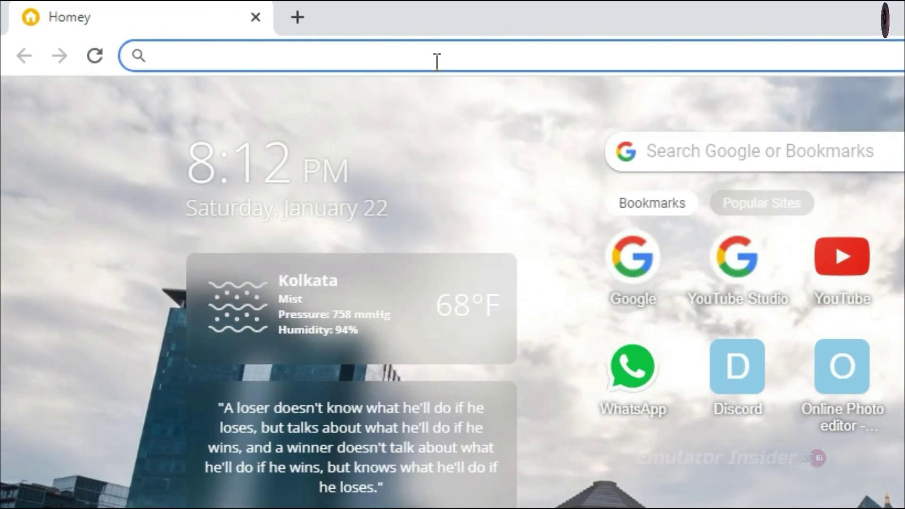
Step: Search the web for "nox player" and open the official bignox.com website from the results
{"action": "type", "text": "layer"}
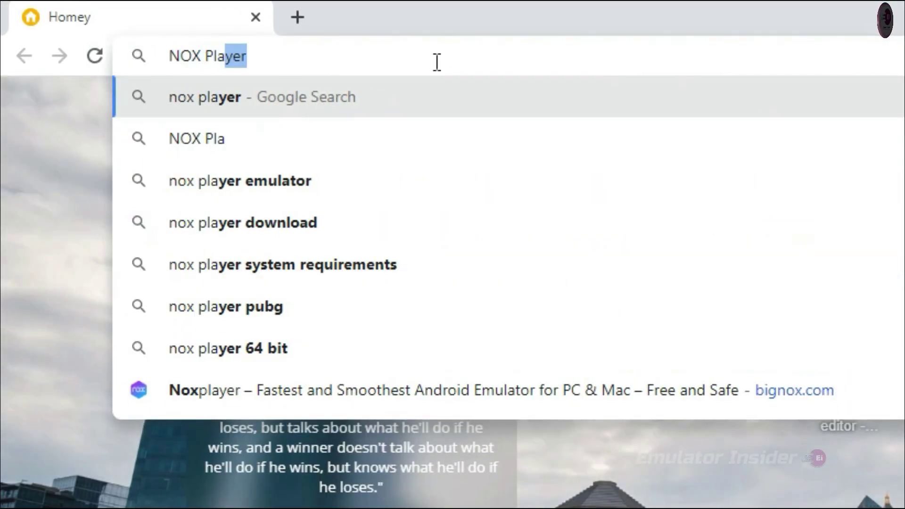
{"action": "left_click", "coordinate": [187, 104]}
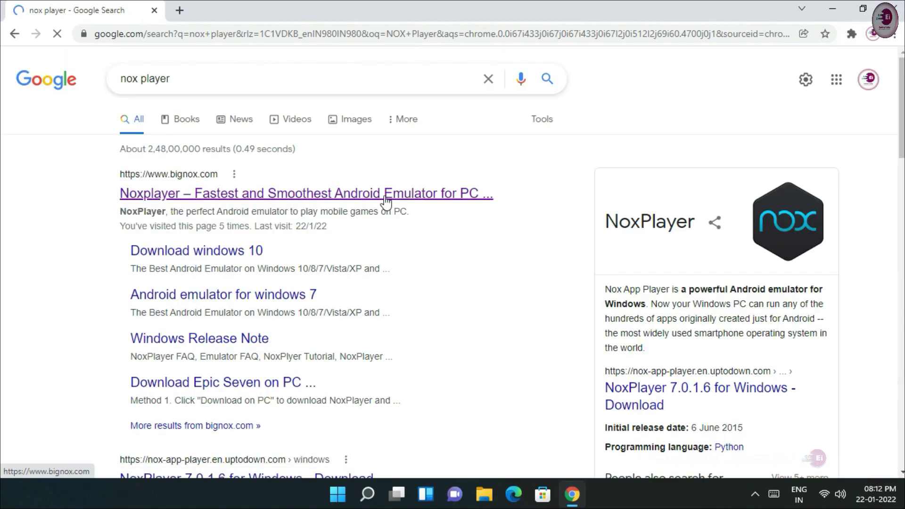
{"action": "left_click", "coordinate": [298, 194]}
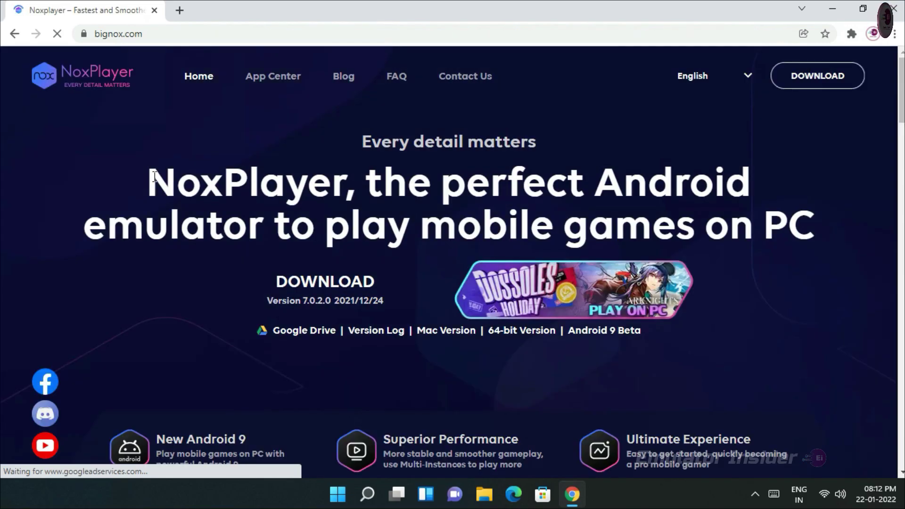
Step: Examine the NoxPlayer homepage, including its headline, the Play Mobile Games on PC section and the content below it
{"action": "left_click_drag", "start_coordinate": [147, 181], "coordinate": [817, 216]}
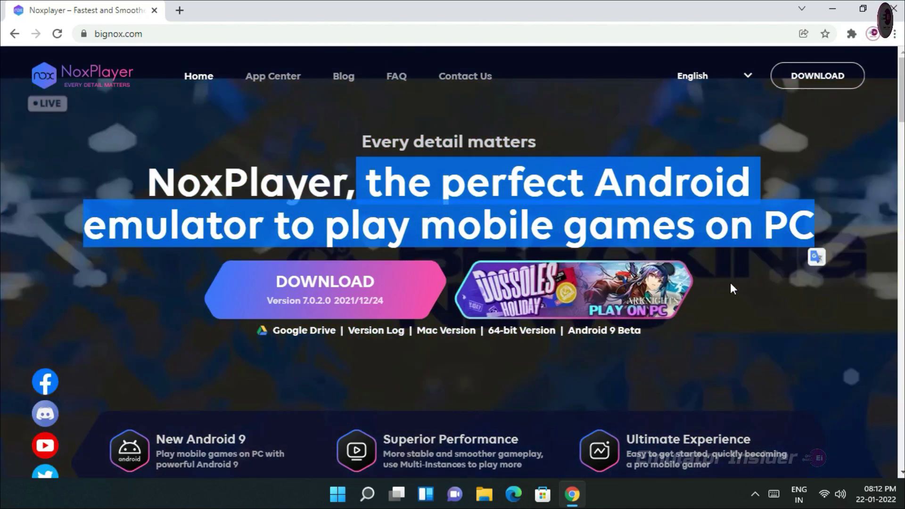
{"action": "left_click", "coordinate": [55, 216]}
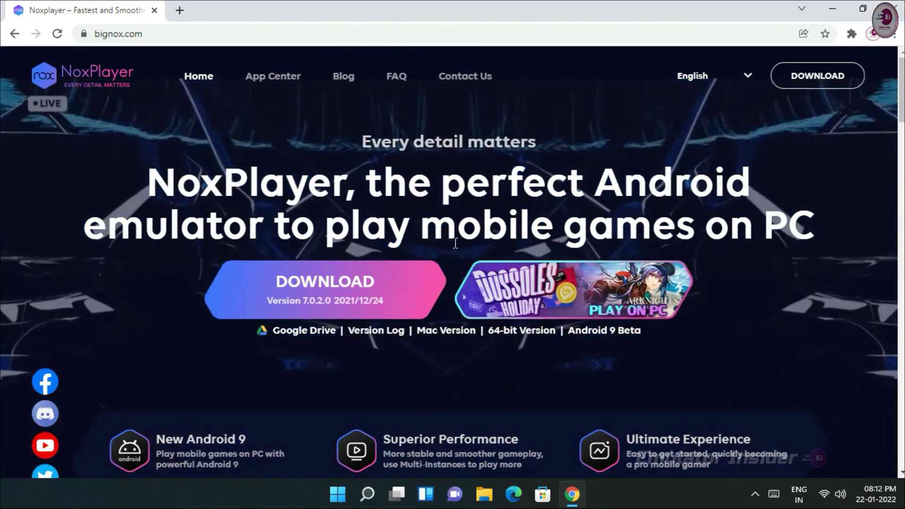
{"action": "scroll", "coordinate": [454, 242], "scroll_direction": "down", "scroll_amount": 7}
{"action": "left_click_drag", "start_coordinate": [203, 201], "coordinate": [700, 197]}
{"action": "left_click", "coordinate": [731, 196]}
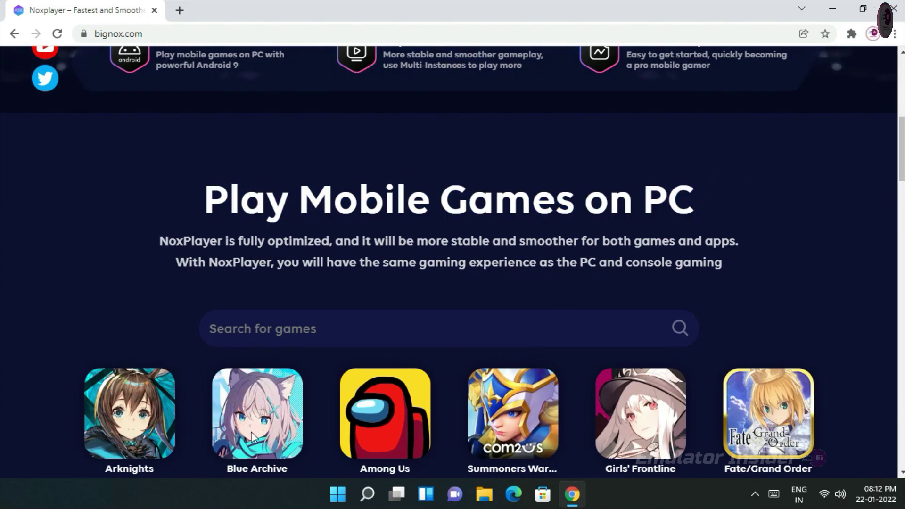
{"action": "scroll", "coordinate": [519, 292], "scroll_direction": "down", "scroll_amount": 5}
{"action": "scroll", "coordinate": [503, 297], "scroll_direction": "down", "scroll_amount": 5}
{"action": "scroll", "coordinate": [561, 247], "scroll_direction": "up", "scroll_amount": 15}
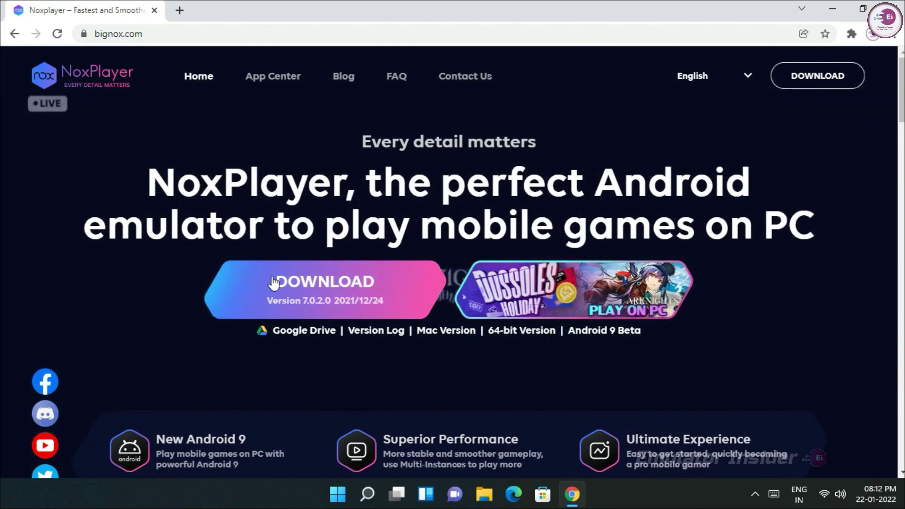
Step: Download the NoxPlayer 7.0.2.0 Windows installer and show the downloaded file in its folder
{"action": "left_click", "coordinate": [297, 290]}
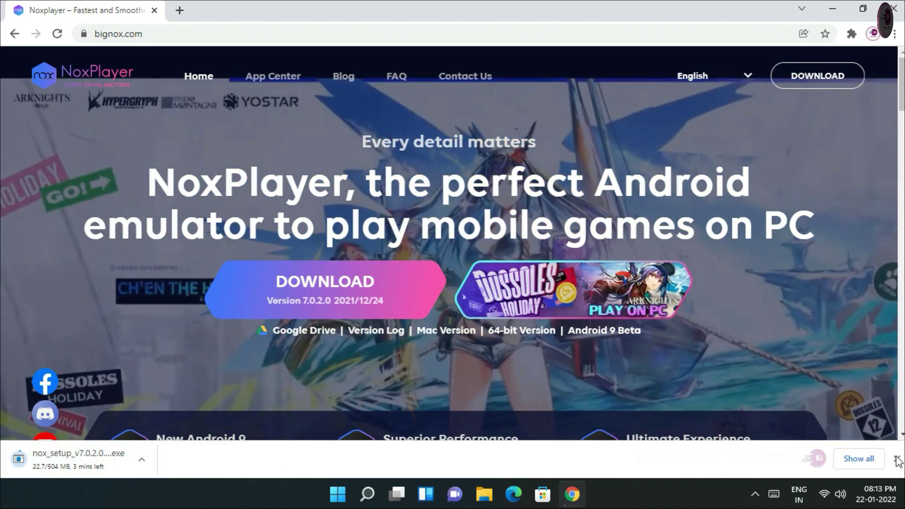
{"action": "left_click", "coordinate": [868, 462]}
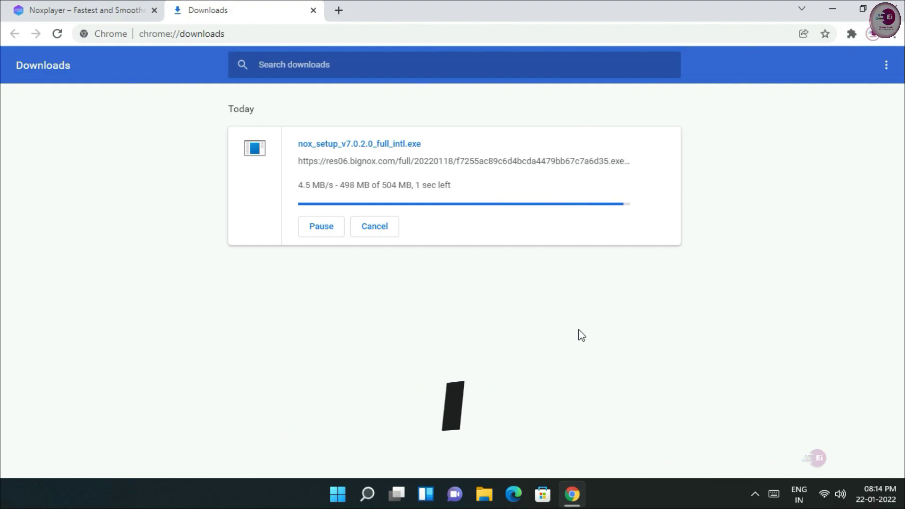
{"action": "left_click", "coordinate": [335, 193]}
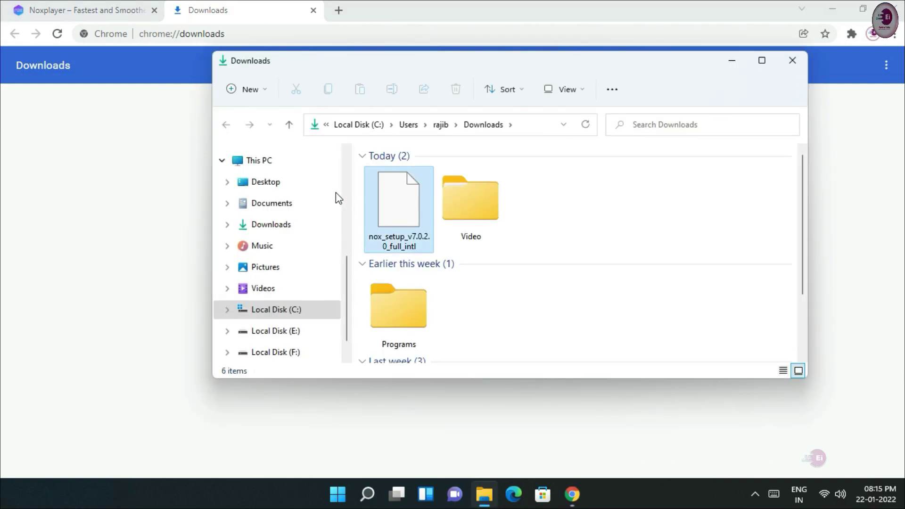
Step: Close the browser, keeping the Downloads folder window open on the desktop
{"action": "left_click", "coordinate": [855, 18]}
{"action": "left_click", "coordinate": [894, 9]}
{"action": "left_click", "coordinate": [542, 64]}
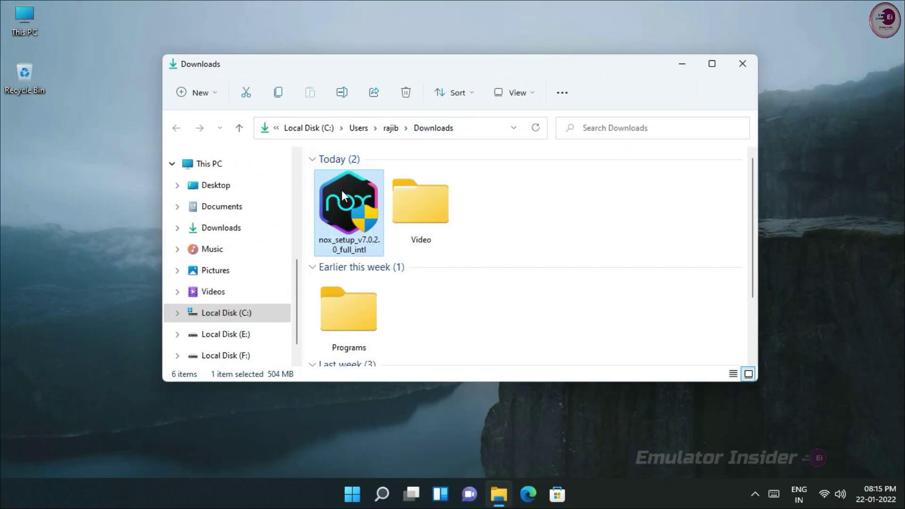
Step: Run the nox_setup_v7.0.2.0_full_intl installer as administrator and close the Downloads folder window
{"action": "right_click", "coordinate": [345, 201]}
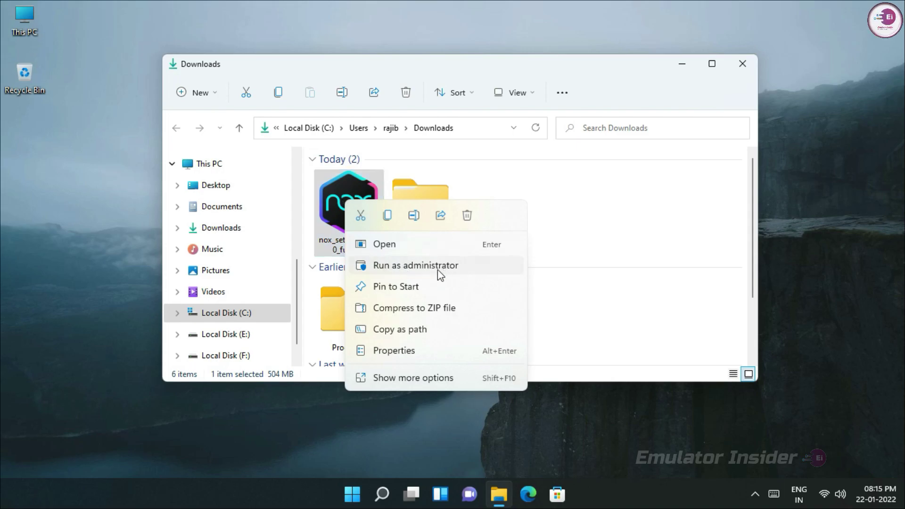
{"action": "left_click", "coordinate": [417, 265]}
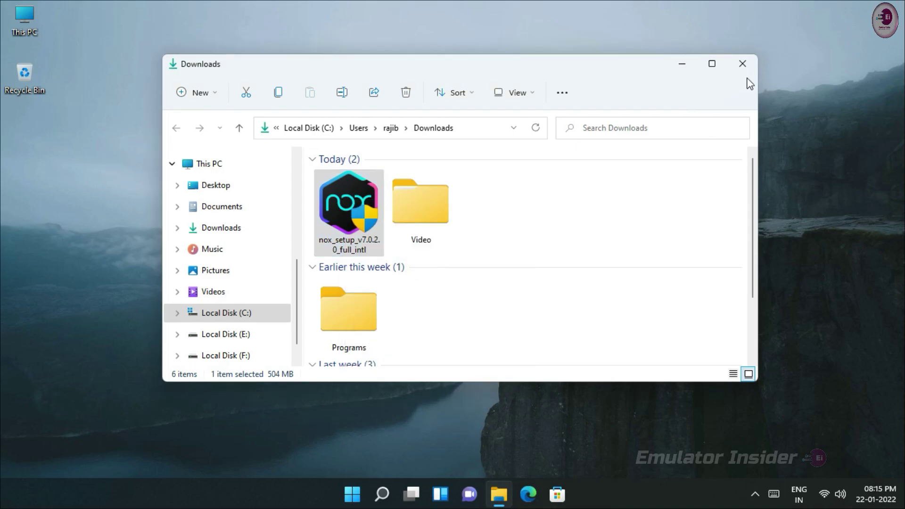
{"action": "left_click", "coordinate": [746, 70]}
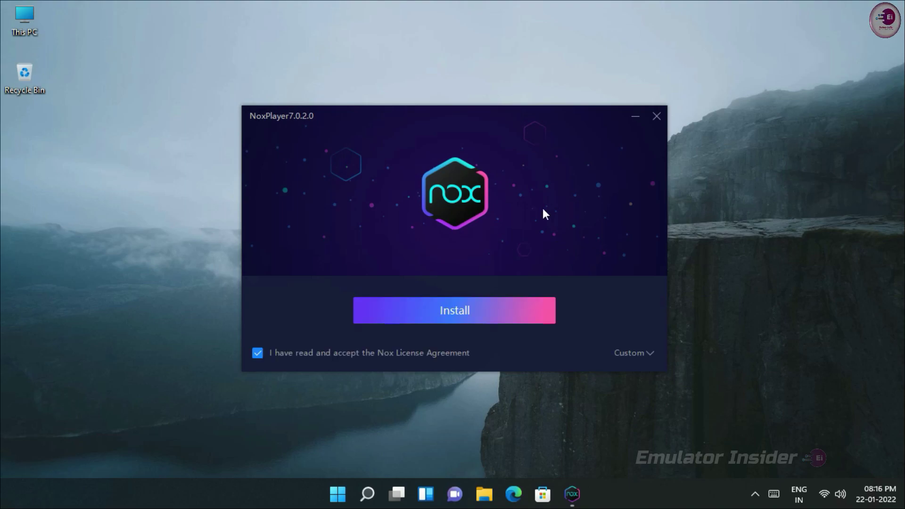
Step: Install NoxPlayer with the default custom options, rejecting the optional RAV Endpoint-protection and Secure Browser offers
{"action": "left_click", "coordinate": [625, 353]}
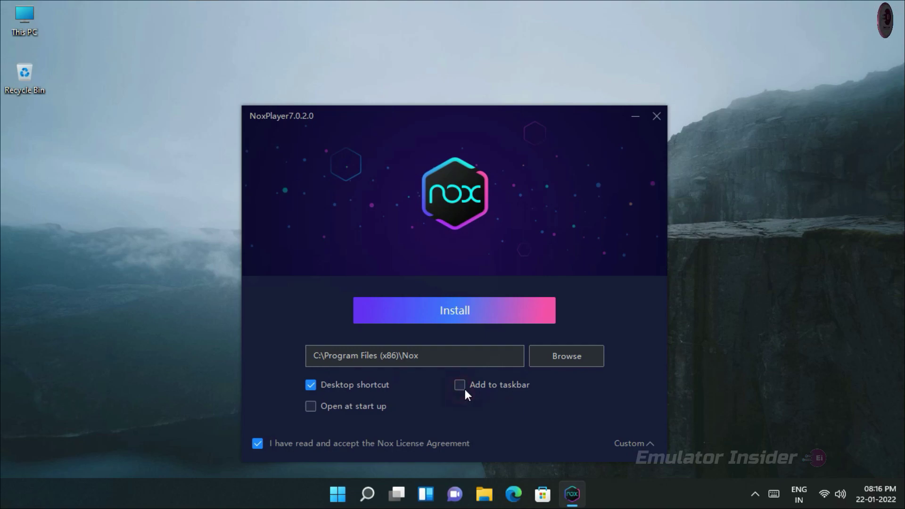
{"action": "left_click", "coordinate": [633, 447]}
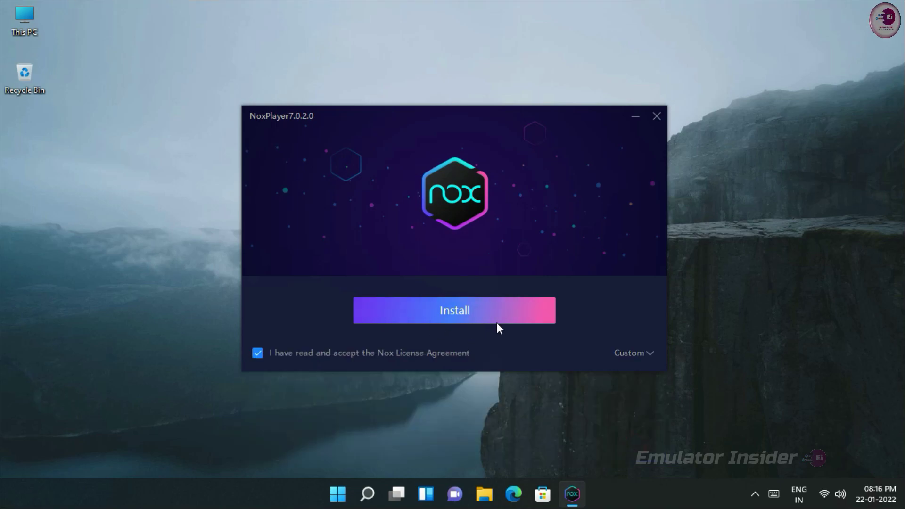
{"action": "left_click", "coordinate": [456, 311]}
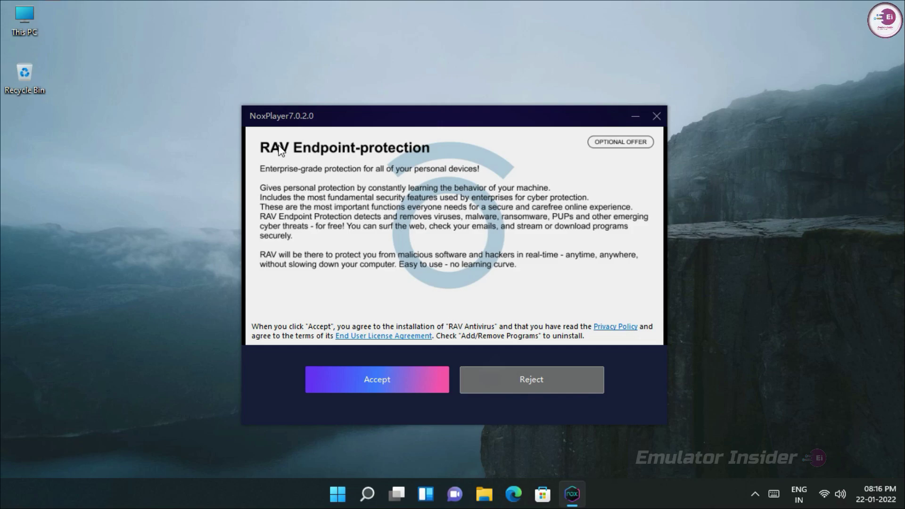
{"action": "left_click", "coordinate": [532, 384]}
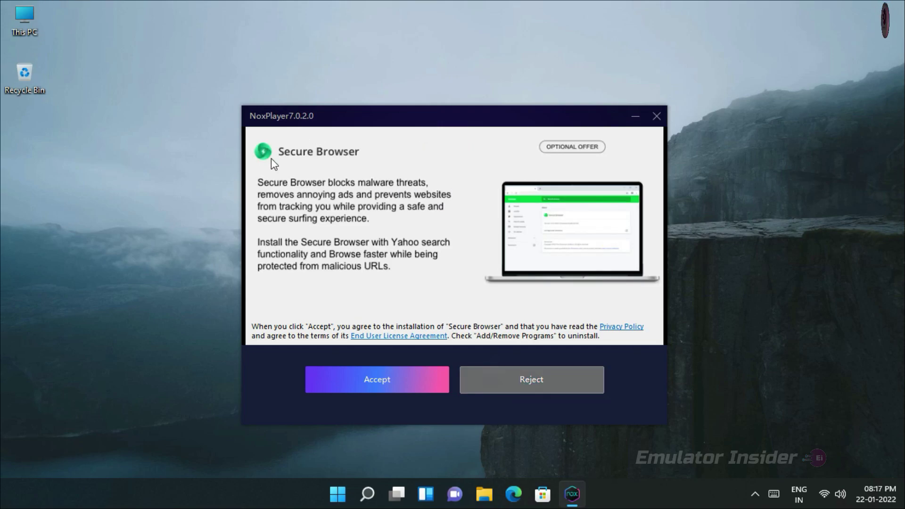
{"action": "left_click", "coordinate": [540, 381]}
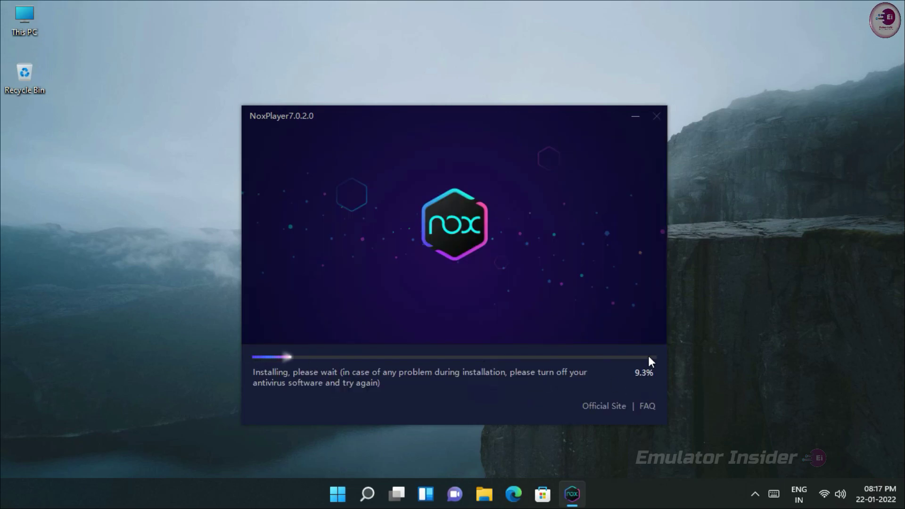
{"action": "left_click_drag", "start_coordinate": [413, 113], "coordinate": [413, 83]}
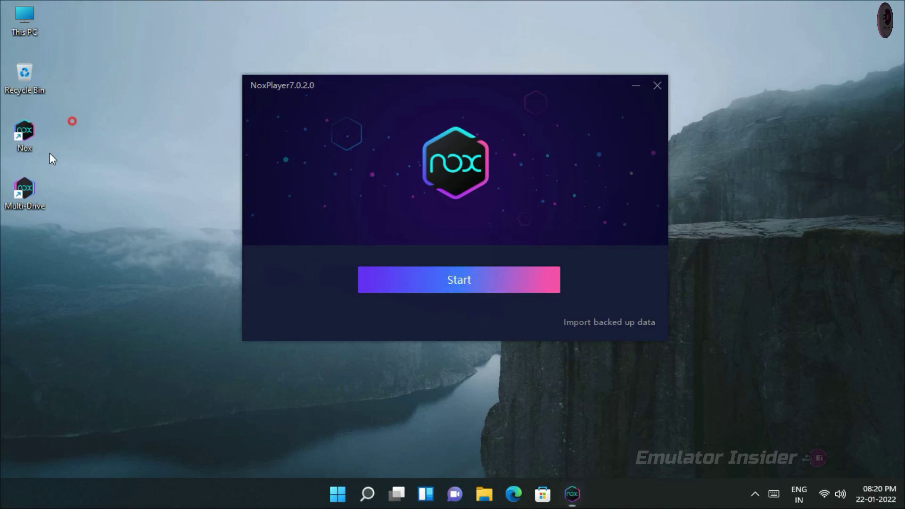
Step: Start NoxPlayer from the finished installer and postpone the Google Play login
{"action": "left_click_drag", "start_coordinate": [50, 153], "coordinate": [18, 237]}
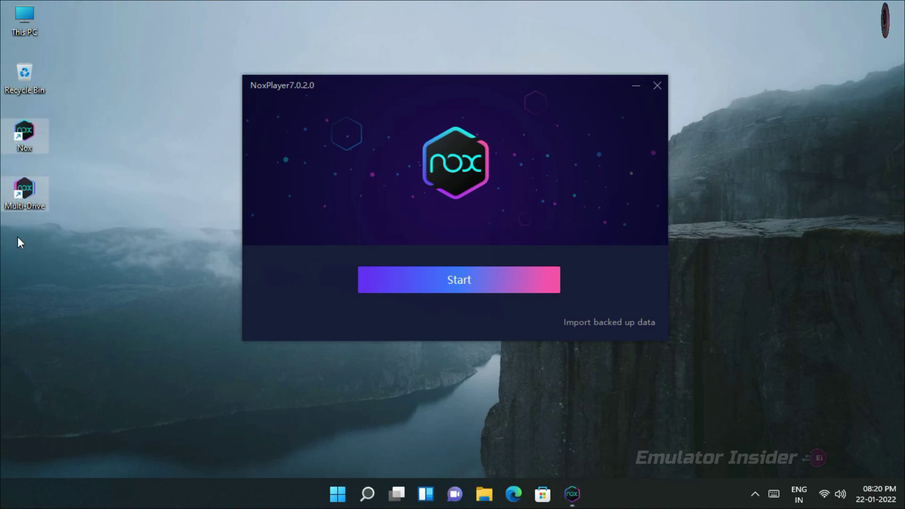
{"action": "left_click", "coordinate": [118, 165]}
{"action": "left_click", "coordinate": [471, 277]}
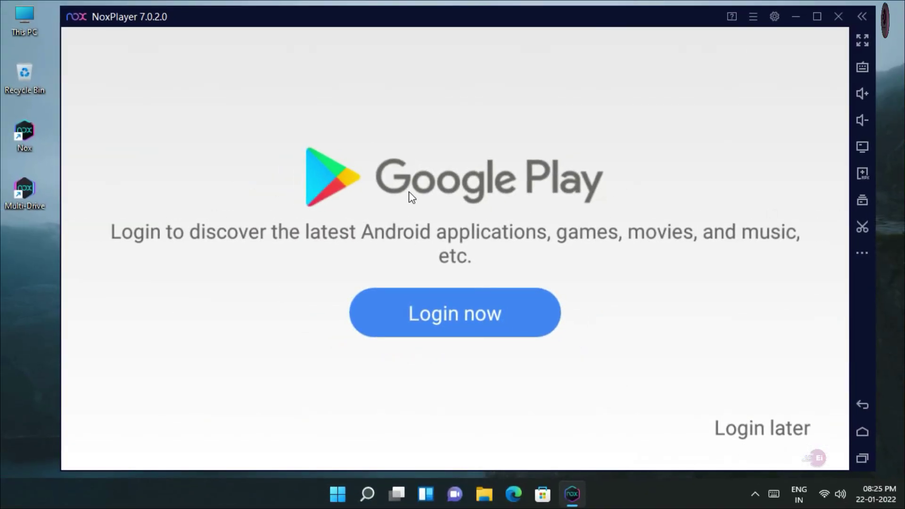
{"action": "left_click", "coordinate": [759, 438]}
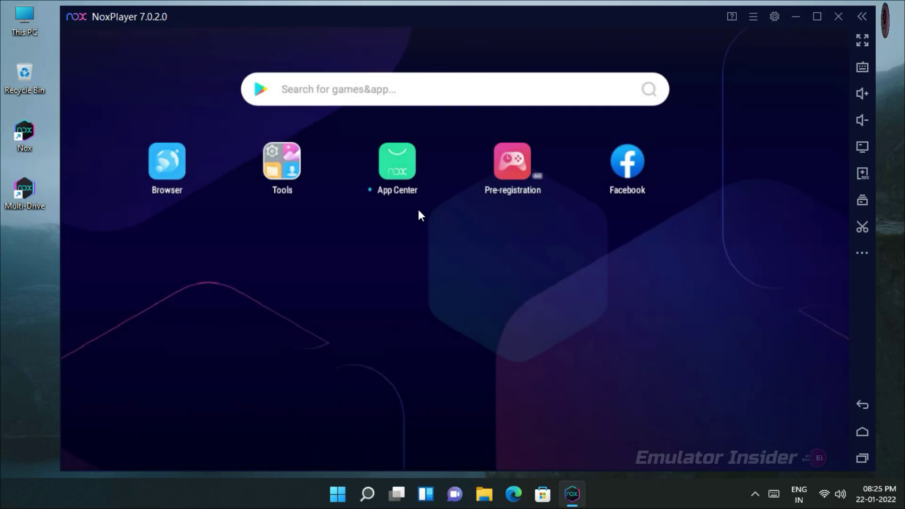
Step: Change the emulator's language to English in the general system settings, save the change and restart NoxPlayer
{"action": "left_click", "coordinate": [773, 15]}
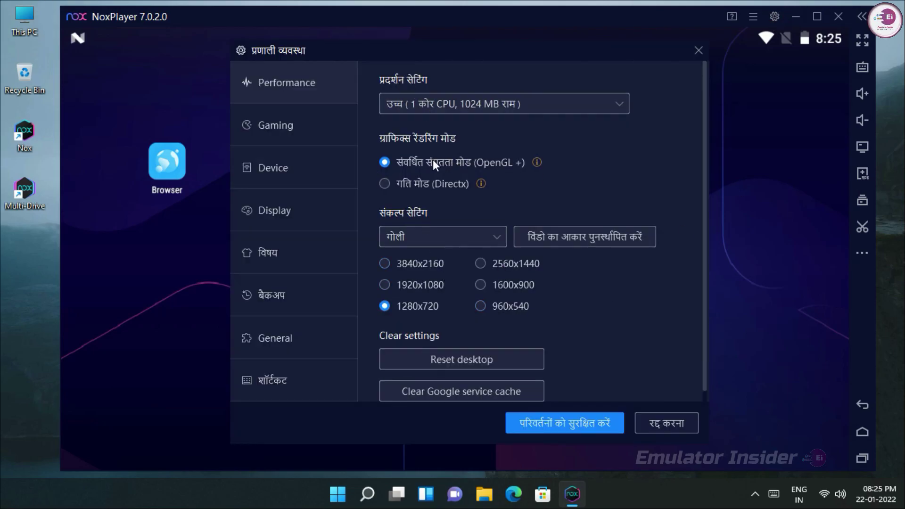
{"action": "left_click", "coordinate": [279, 303]}
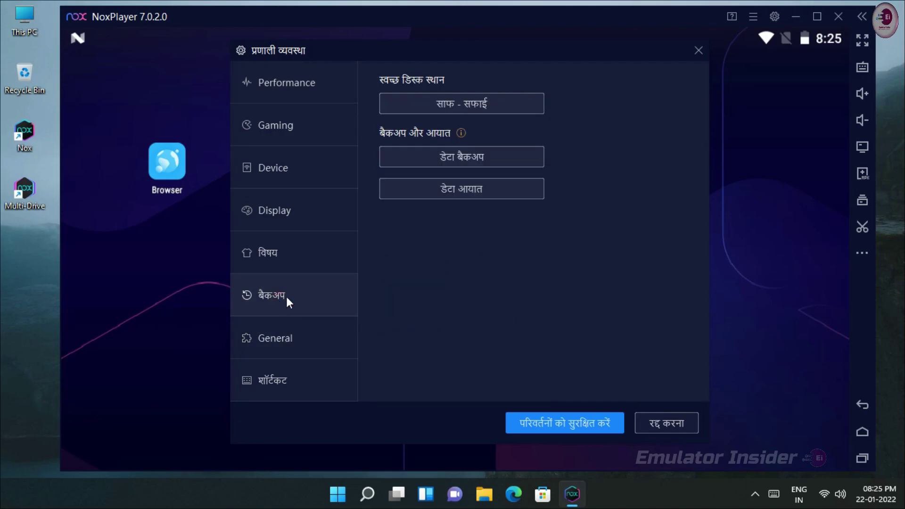
{"action": "left_click", "coordinate": [275, 336]}
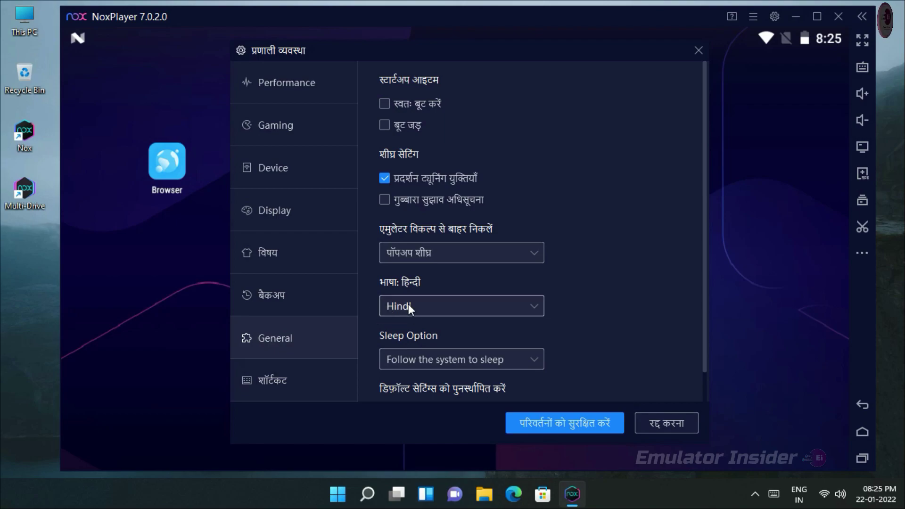
{"action": "left_click", "coordinate": [527, 305]}
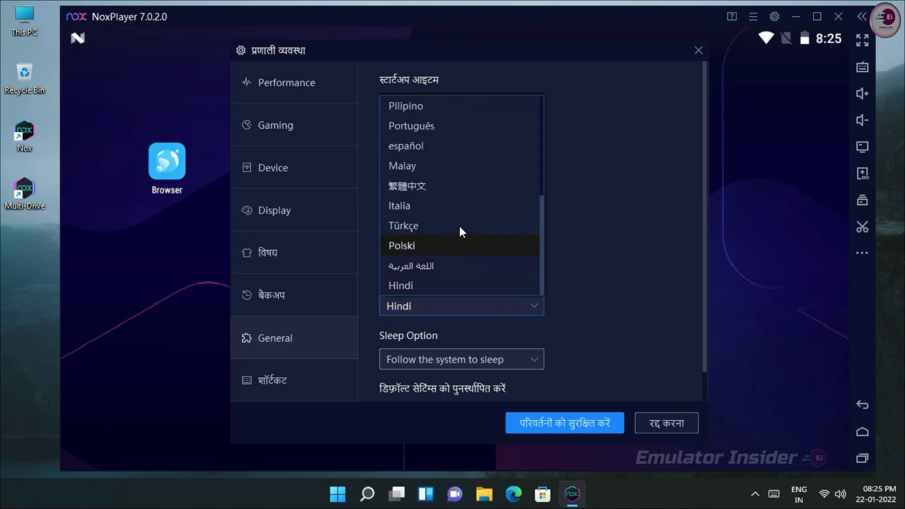
{"action": "scroll", "coordinate": [420, 256], "scroll_direction": "up", "scroll_amount": 4}
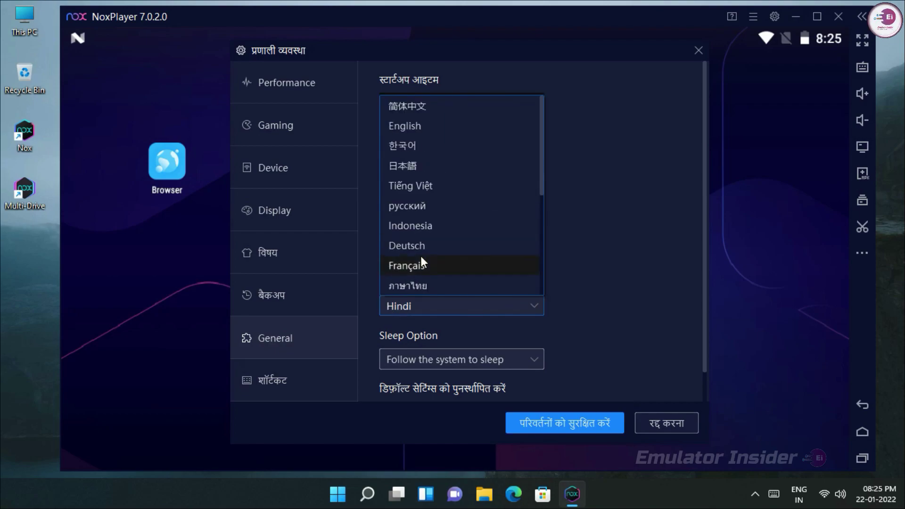
{"action": "left_click", "coordinate": [423, 120]}
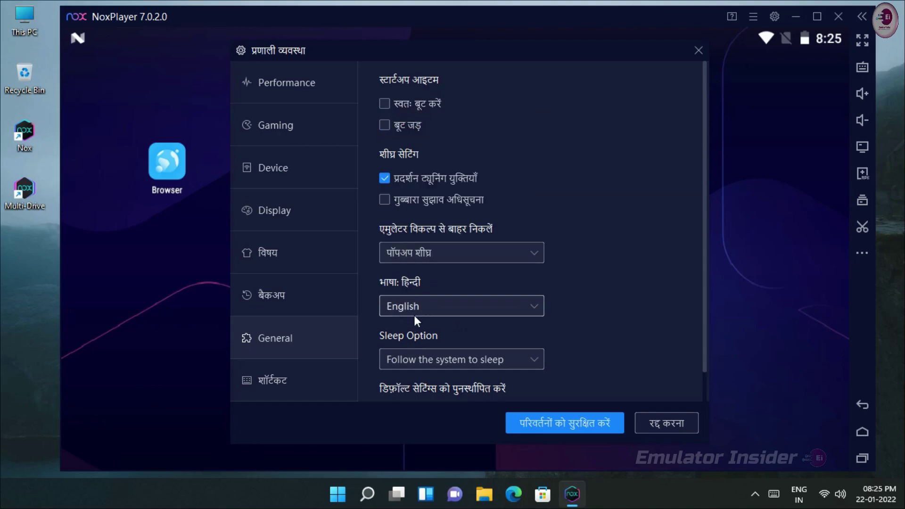
{"action": "left_click", "coordinate": [565, 424]}
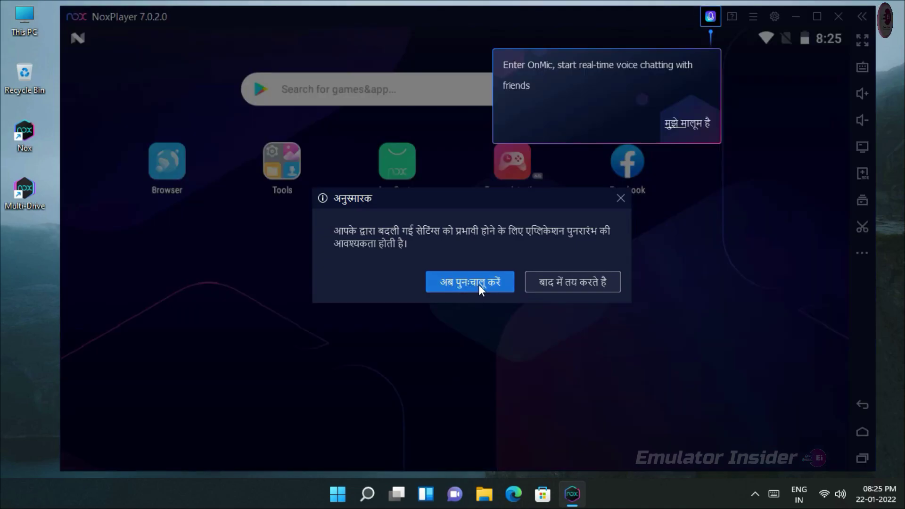
{"action": "left_click", "coordinate": [474, 283]}
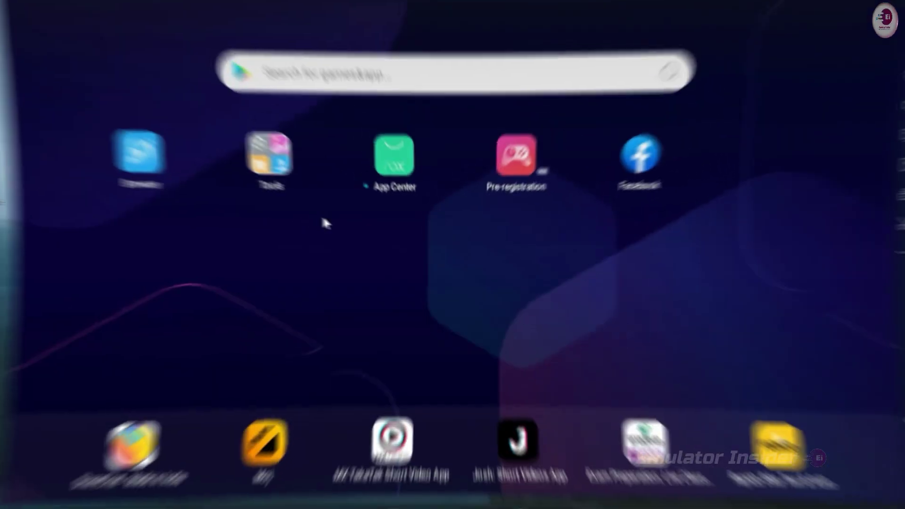
Step: Move the Play Store app out of the Tools folder onto the home screen, beside Facebook
{"action": "left_click", "coordinate": [281, 157]}
{"action": "left_click_drag", "start_coordinate": [330, 221], "coordinate": [160, 223]}
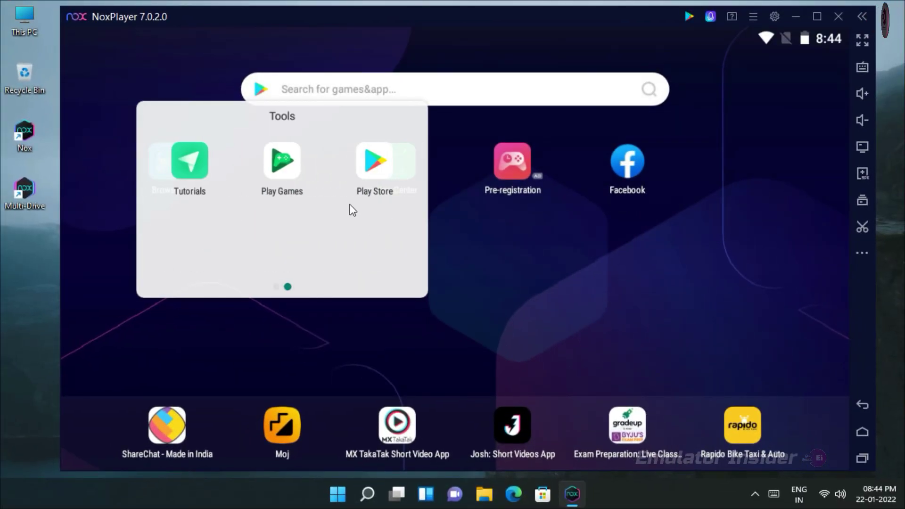
{"action": "left_click_drag", "start_coordinate": [372, 170], "coordinate": [375, 169]}
{"action": "left_click_drag", "start_coordinate": [658, 164], "coordinate": [702, 153]}
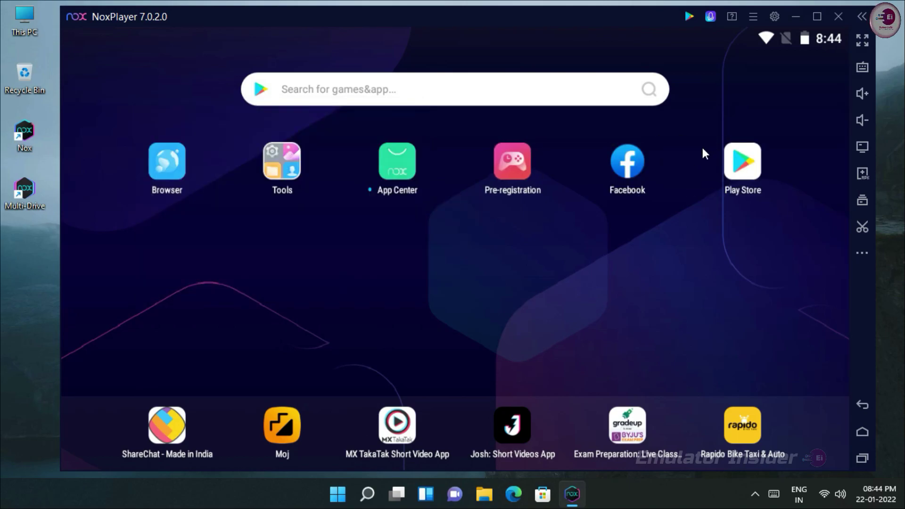
Step: Set the emulator's performance profile to Custom with 2048 MB of memory in the system settings
{"action": "left_click", "coordinate": [774, 17]}
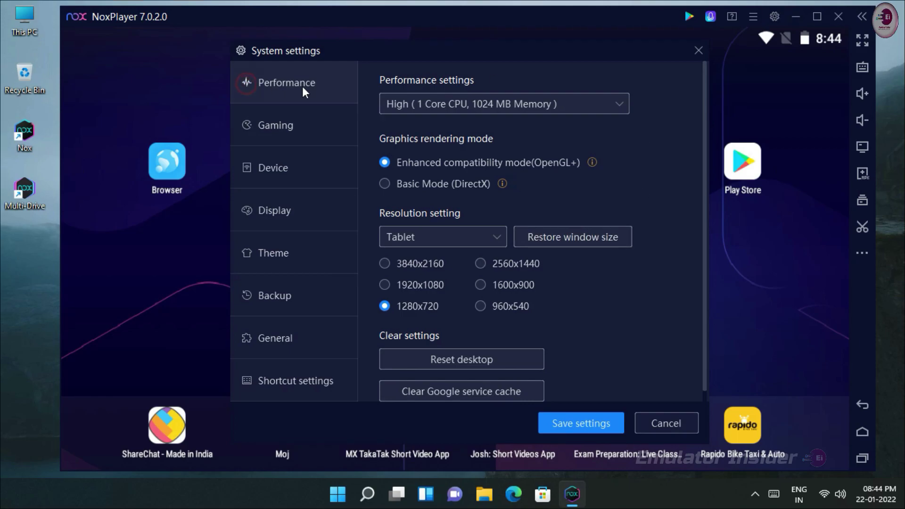
{"action": "left_click", "coordinate": [626, 105]}
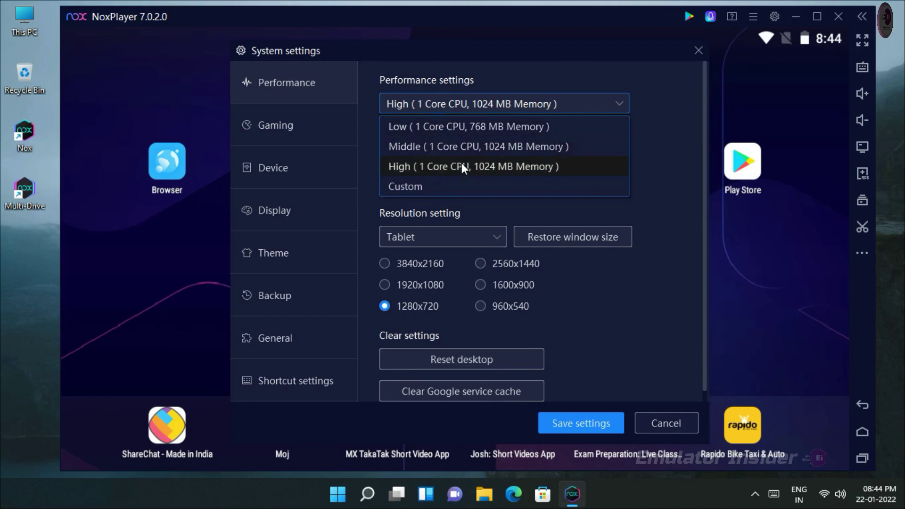
{"action": "left_click", "coordinate": [399, 188]}
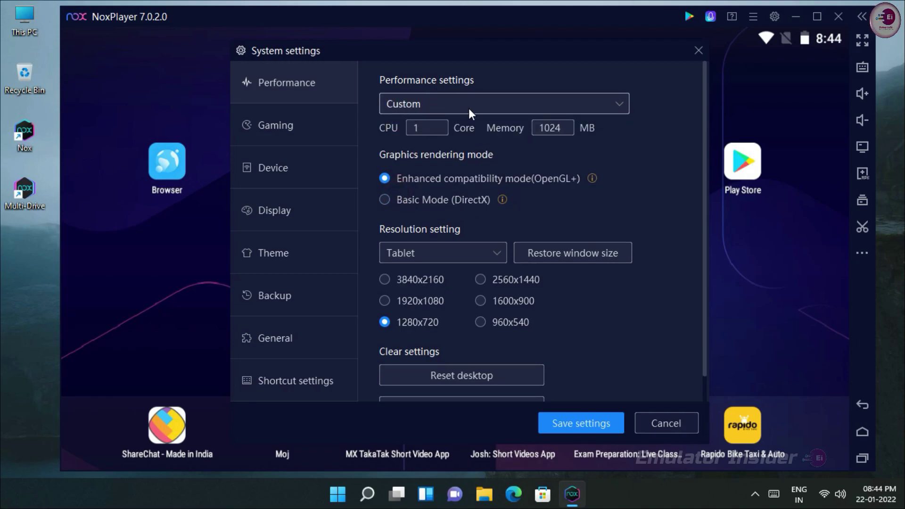
{"action": "double_click", "coordinate": [426, 126]}
{"action": "left_click", "coordinate": [572, 128]}
{"action": "double_click", "coordinate": [572, 129]}
{"action": "left_click_drag", "start_coordinate": [569, 130], "coordinate": [542, 130]}
{"action": "type", "text": "2048"}
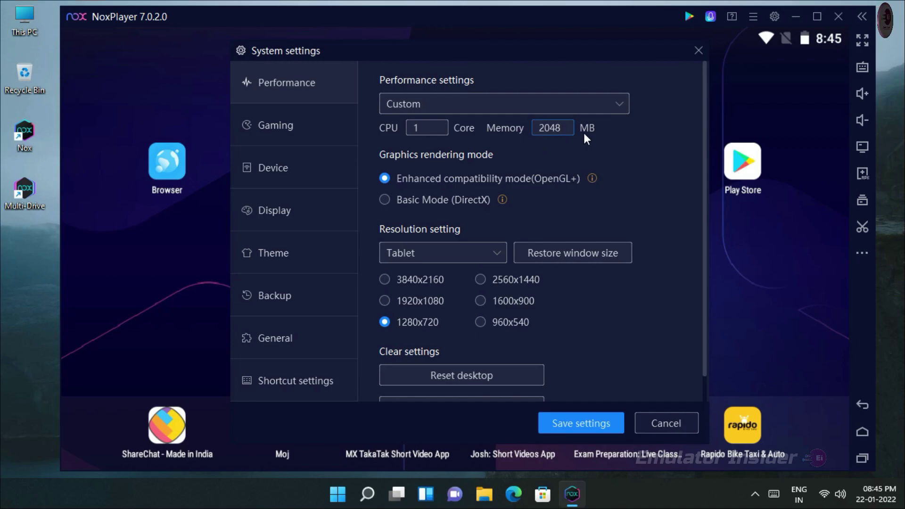
{"action": "scroll", "coordinate": [639, 242], "scroll_direction": "down", "scroll_amount": 1}
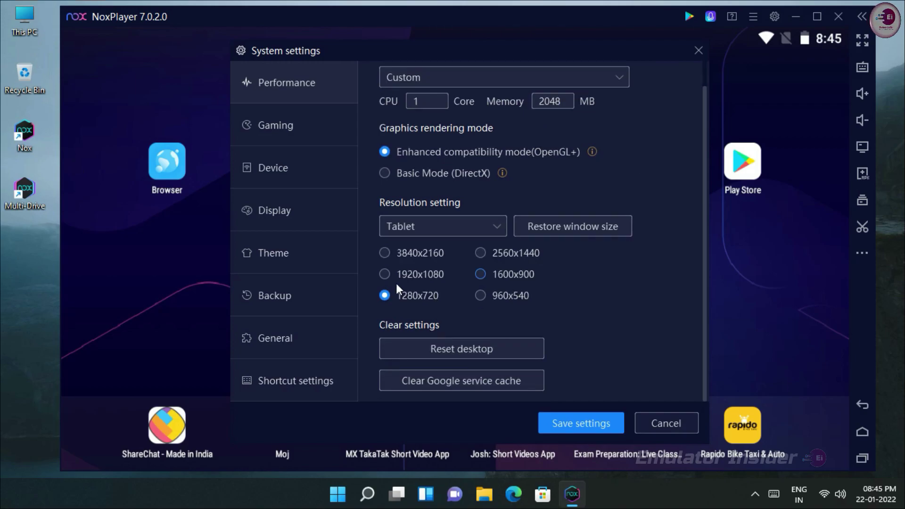
Step: Raise the frame setting to 120 in the gaming settings and accept enabling High FPS Mode
{"action": "left_click", "coordinate": [270, 132]}
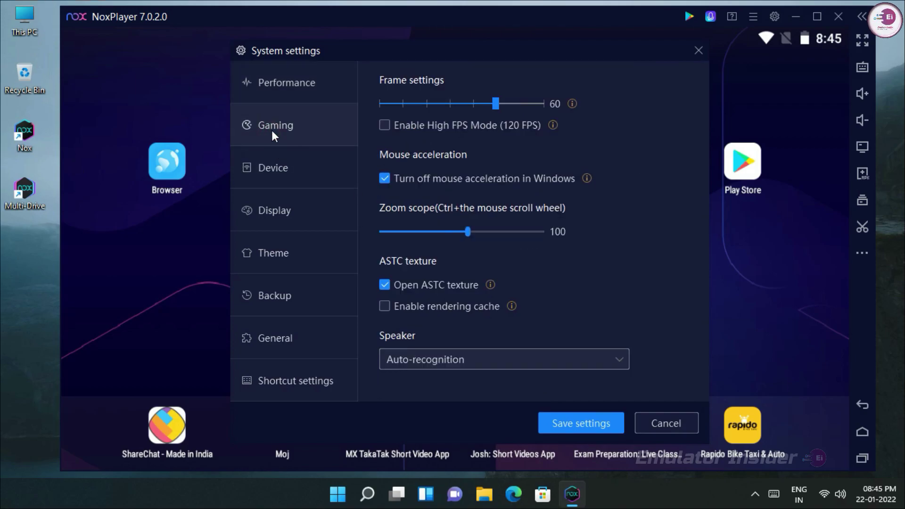
{"action": "left_click_drag", "start_coordinate": [502, 106], "coordinate": [543, 105]}
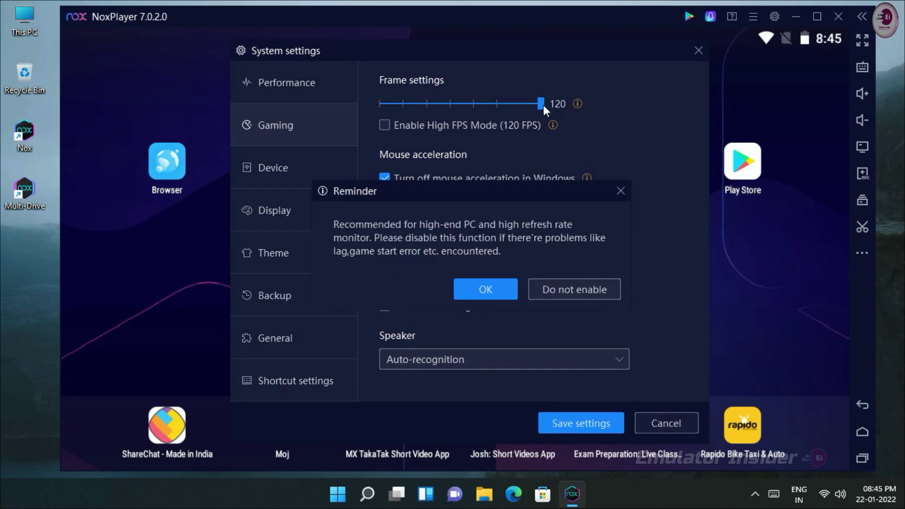
{"action": "left_click", "coordinate": [621, 191]}
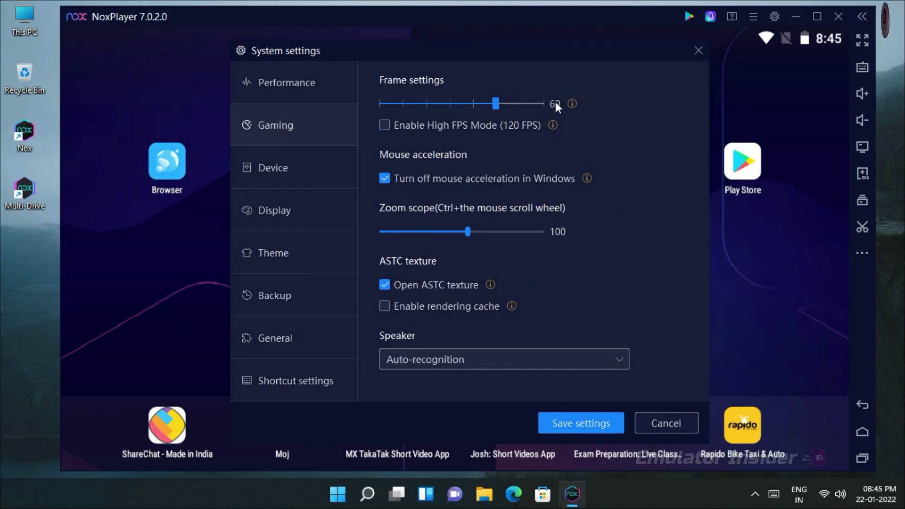
{"action": "left_click_drag", "start_coordinate": [502, 106], "coordinate": [548, 106]}
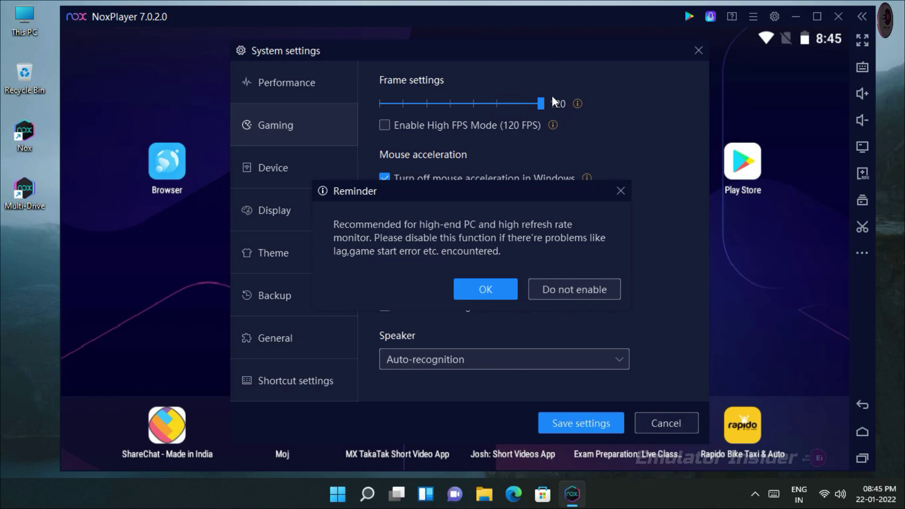
{"action": "left_click", "coordinate": [494, 297]}
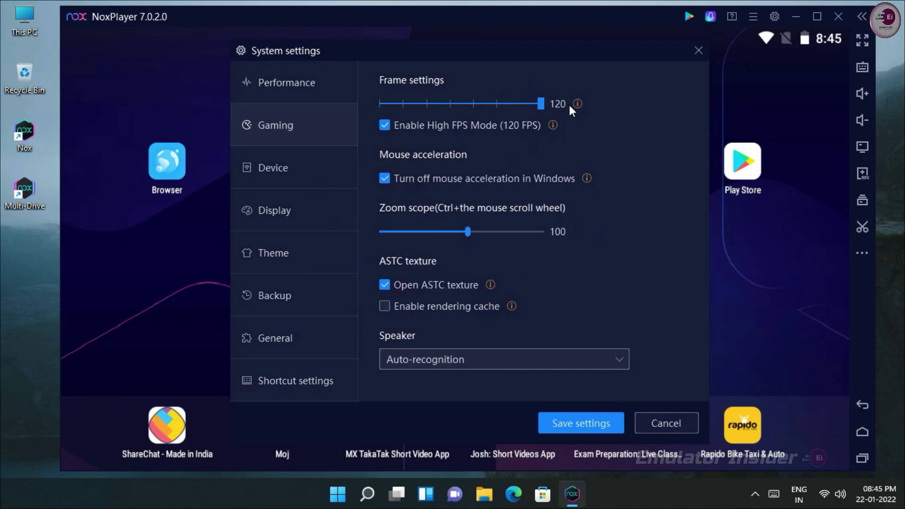
Step: Choose Asus ROG 2 as the default mobile phone model in the device settings
{"action": "left_click", "coordinate": [281, 166]}
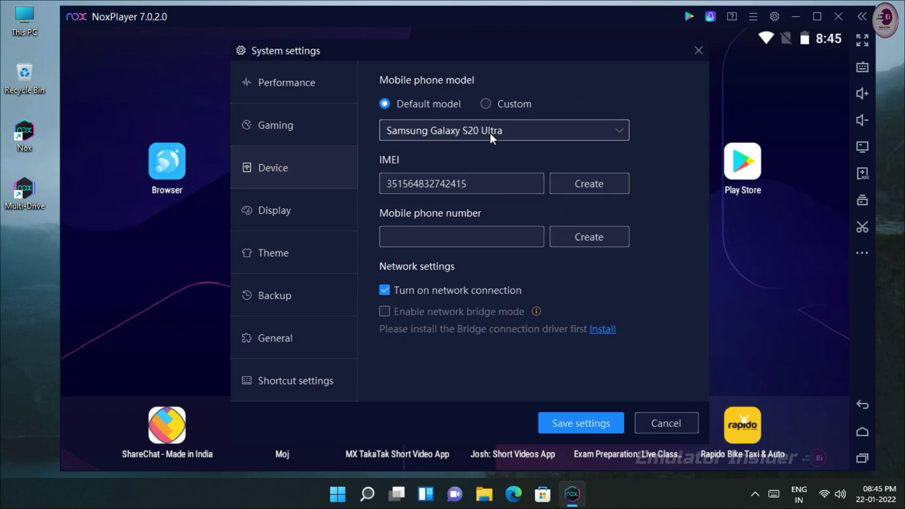
{"action": "left_click", "coordinate": [609, 135]}
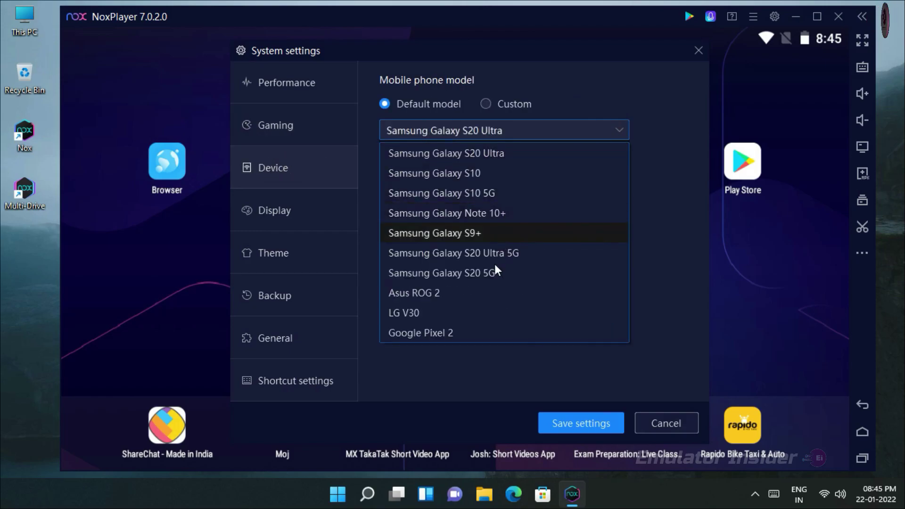
{"action": "left_click", "coordinate": [440, 292]}
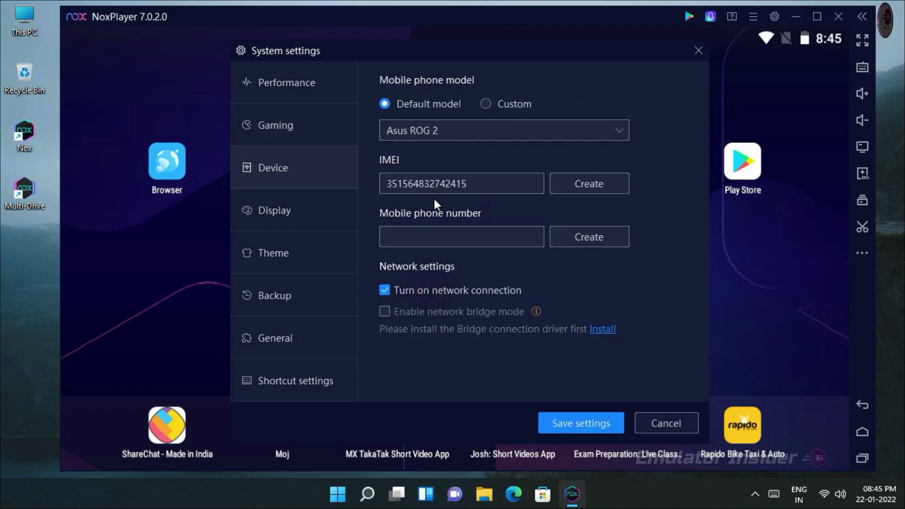
Step: Check the display, theme, general and shortcut settings, save the changed system settings and restart Nox
{"action": "left_click", "coordinate": [309, 222]}
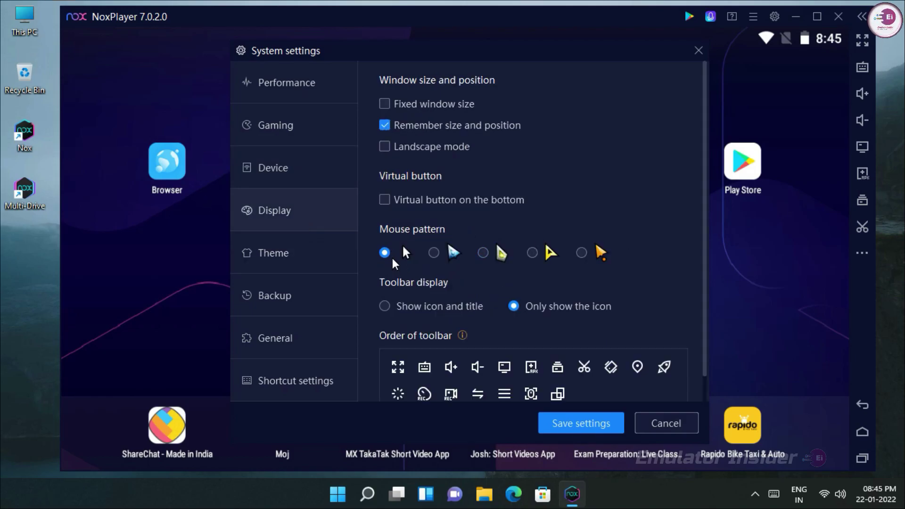
{"action": "left_click", "coordinate": [266, 266]}
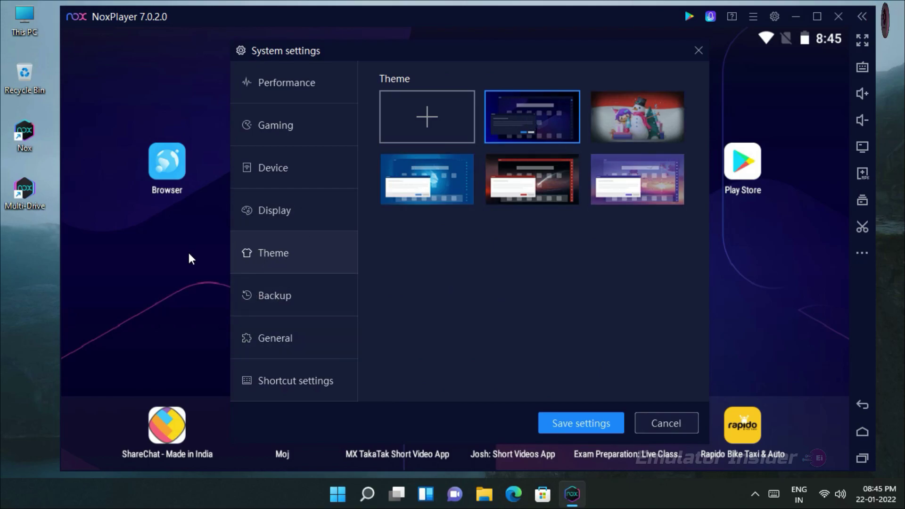
{"action": "left_click", "coordinate": [300, 337]}
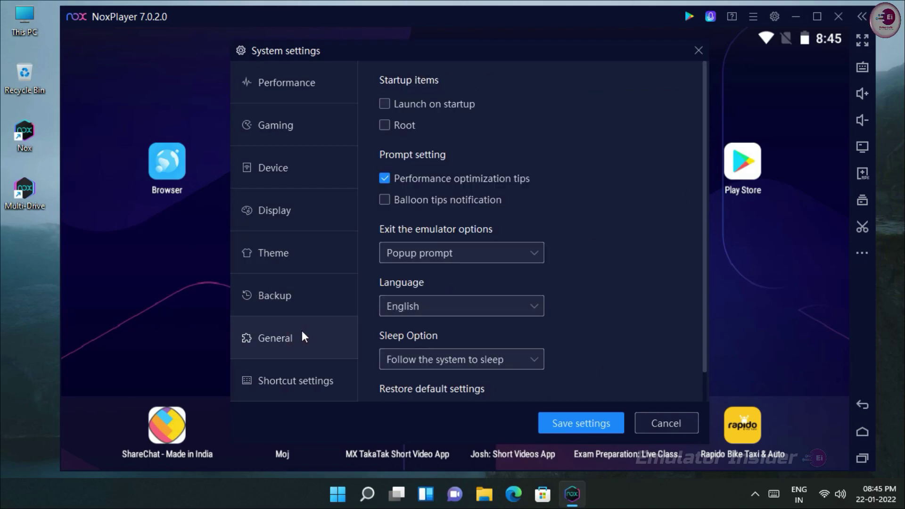
{"action": "left_click", "coordinate": [313, 382]}
{"action": "left_click", "coordinate": [308, 87]}
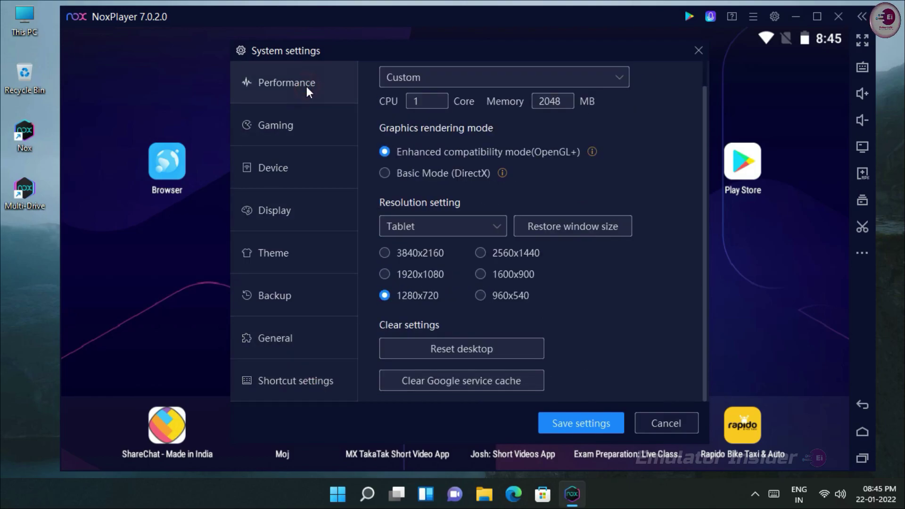
{"action": "left_click", "coordinate": [576, 426]}
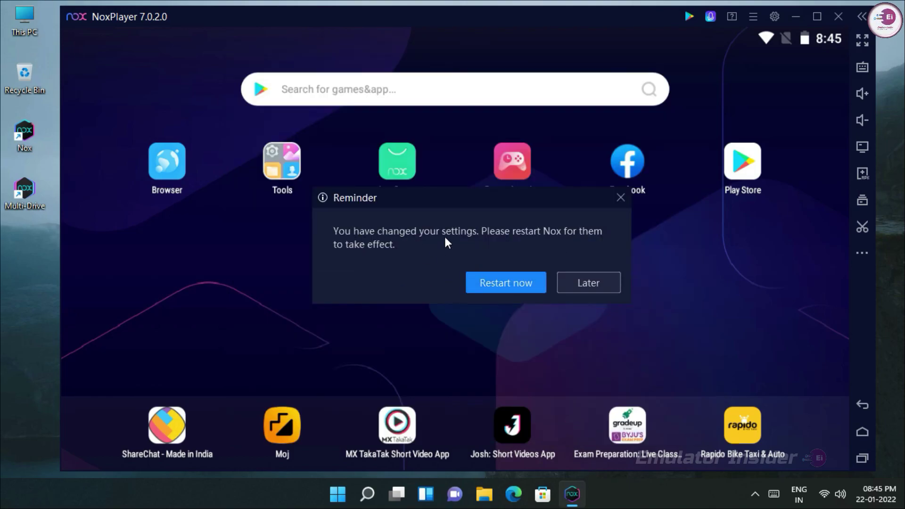
{"action": "left_click", "coordinate": [504, 282]}
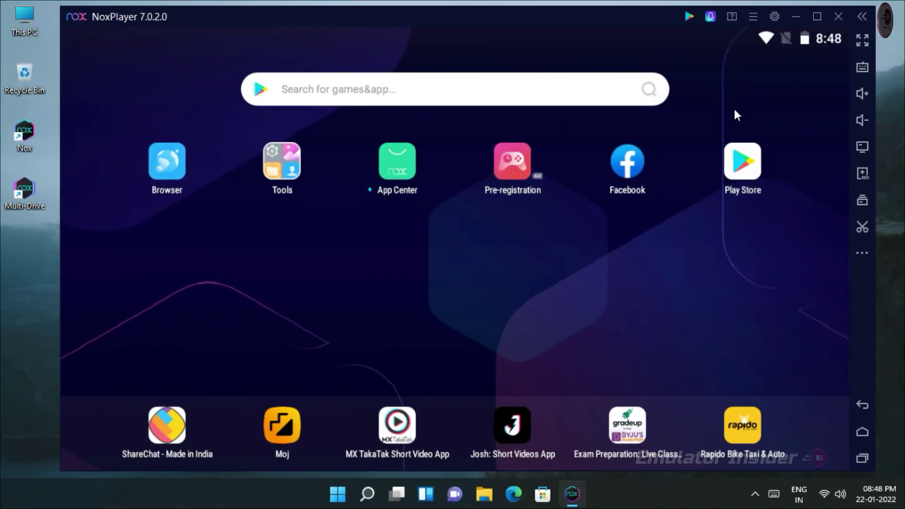
Step: Open the Play Store and search it for FREE FIRE
{"action": "left_click", "coordinate": [751, 165]}
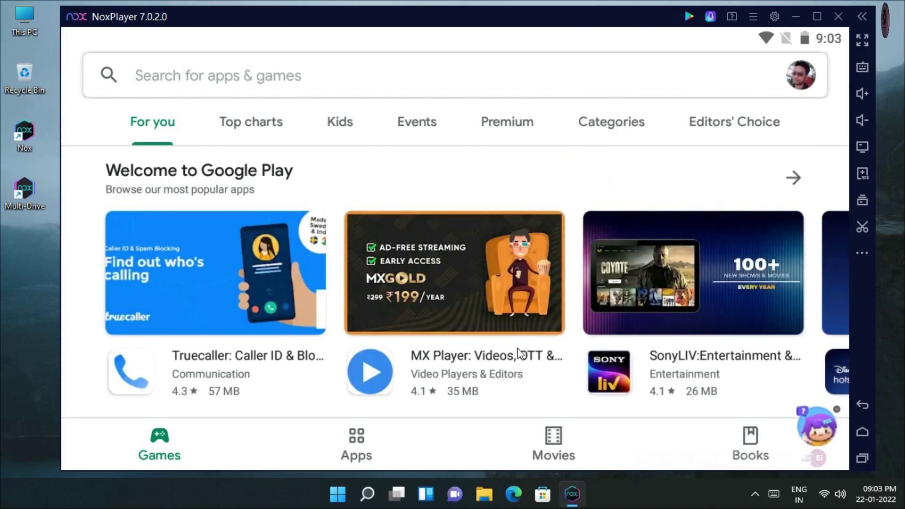
{"action": "scroll", "coordinate": [486, 325], "scroll_direction": "down", "scroll_amount": 4}
{"action": "scroll", "coordinate": [487, 326], "scroll_direction": "up", "scroll_amount": 4}
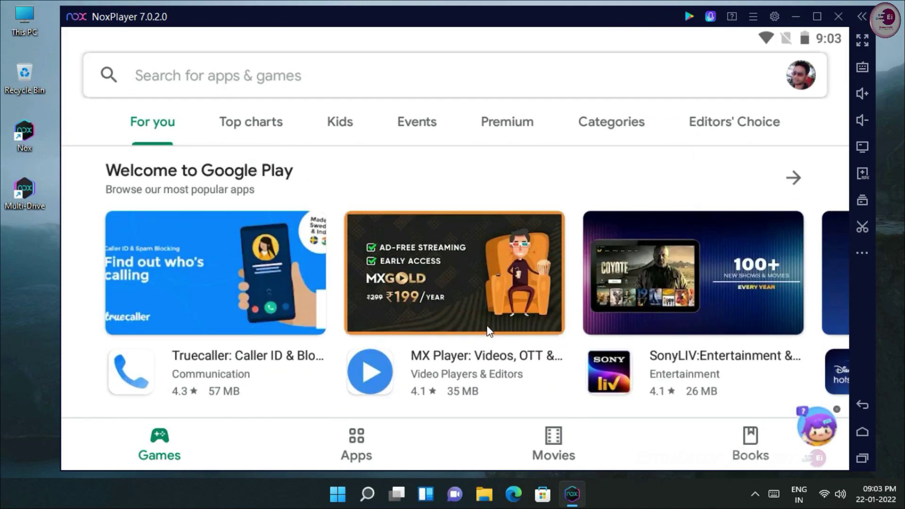
{"action": "left_click", "coordinate": [233, 75]}
{"action": "type", "text": "FREE FIRE"}
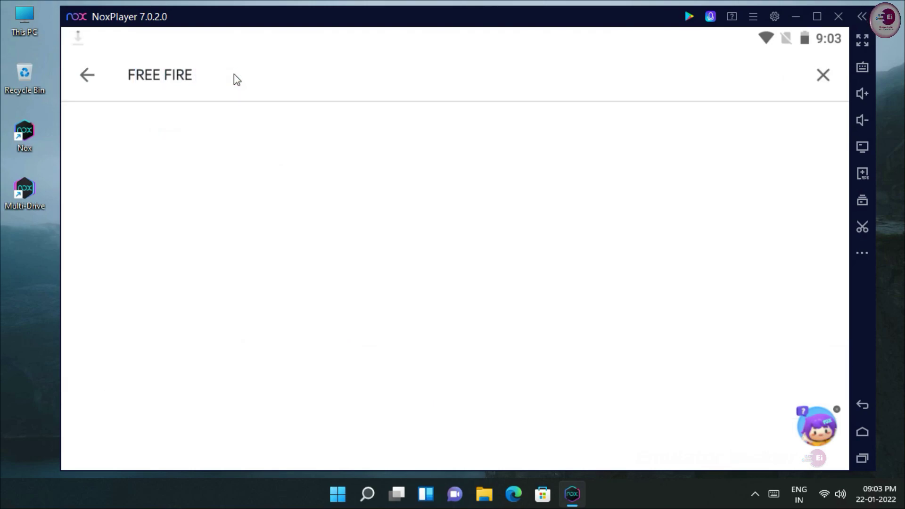
{"action": "key", "text": "Return"}
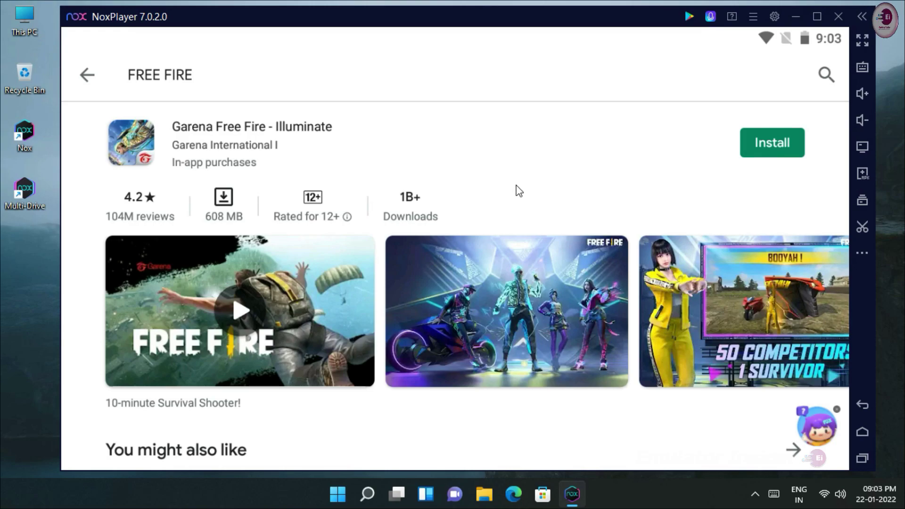
Step: Install Garena Free Fire - Illuminate from the Play Store and close the store through the recent tasks
{"action": "scroll", "coordinate": [519, 190], "scroll_direction": "down", "scroll_amount": 3}
{"action": "scroll", "coordinate": [519, 191], "scroll_direction": "up", "scroll_amount": 3}
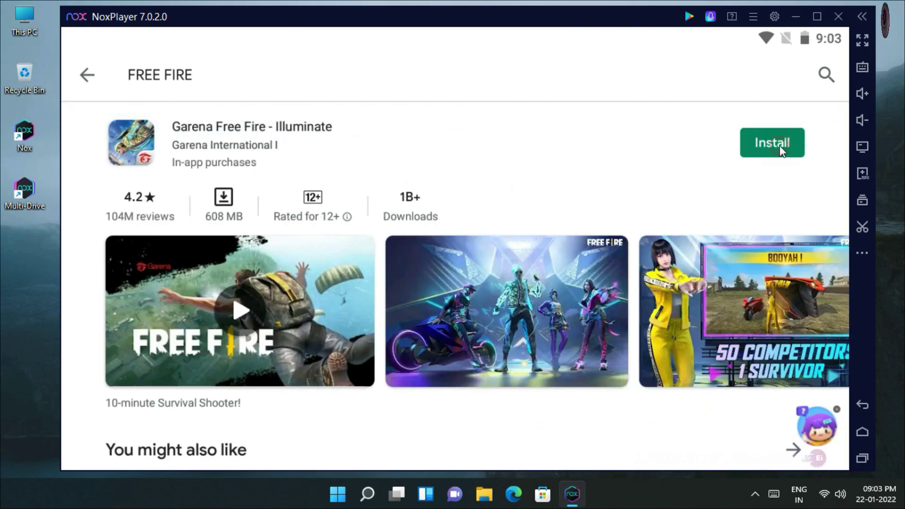
{"action": "left_click", "coordinate": [779, 148]}
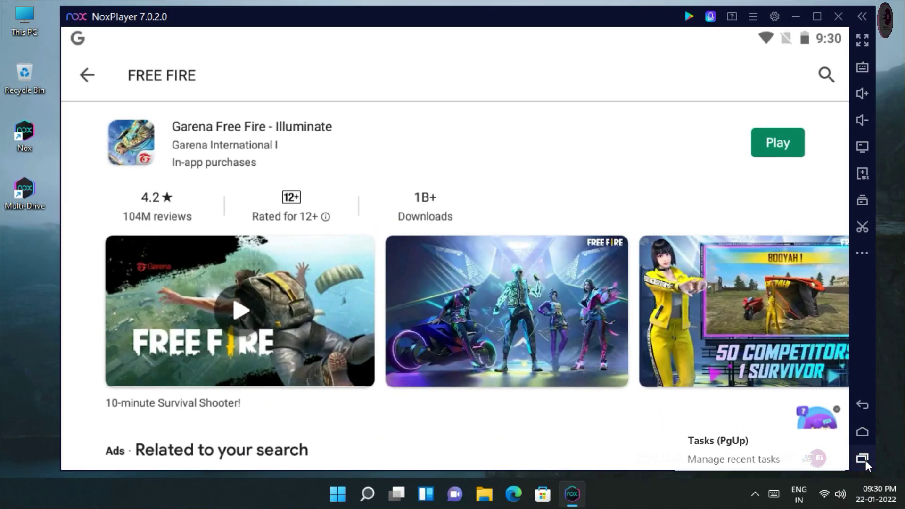
{"action": "left_click", "coordinate": [865, 458]}
{"action": "left_click", "coordinate": [635, 80]}
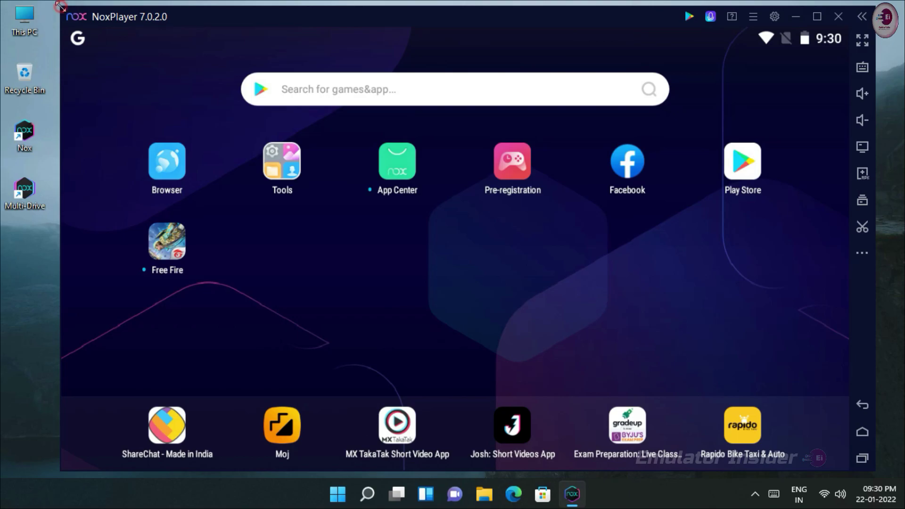
Step: Shrink the emulator window, move it higher on the desktop and launch Free Fire from the home screen
{"action": "left_click_drag", "start_coordinate": [123, 68], "coordinate": [121, 52]}
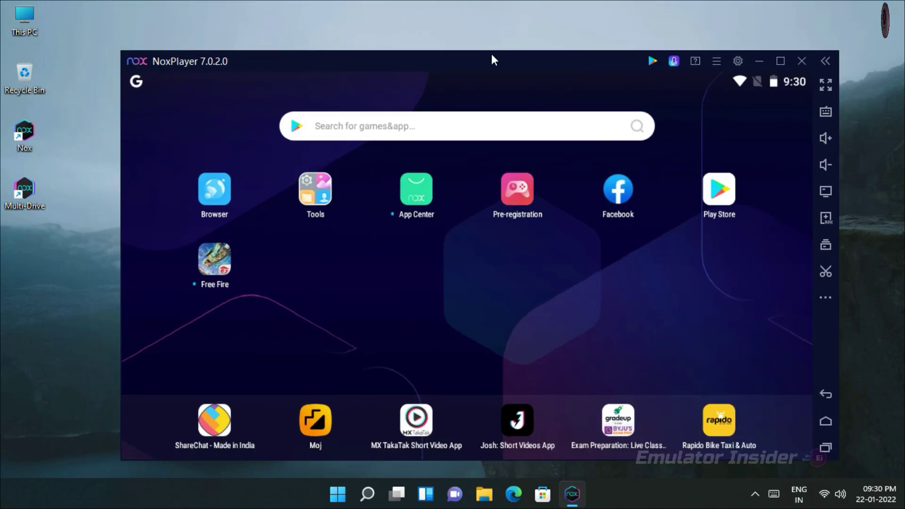
{"action": "left_click_drag", "start_coordinate": [482, 60], "coordinate": [462, 36]}
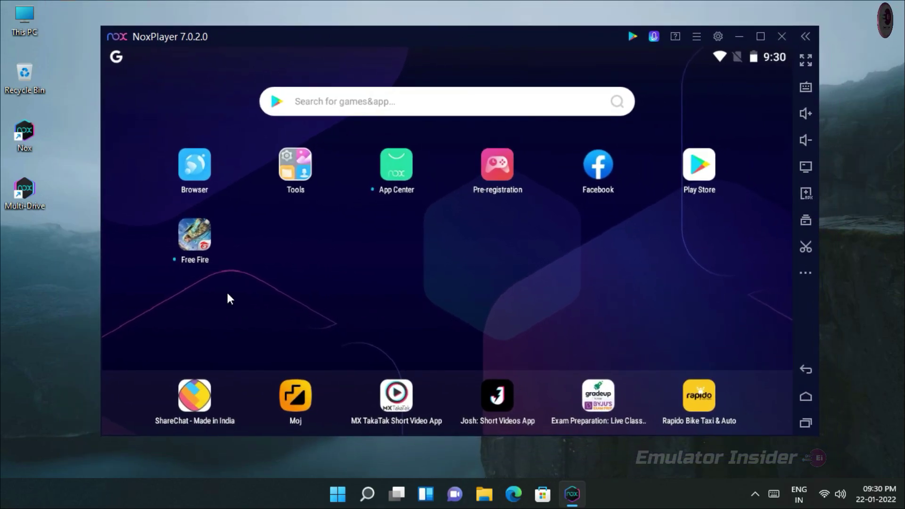
{"action": "left_click", "coordinate": [196, 239]}
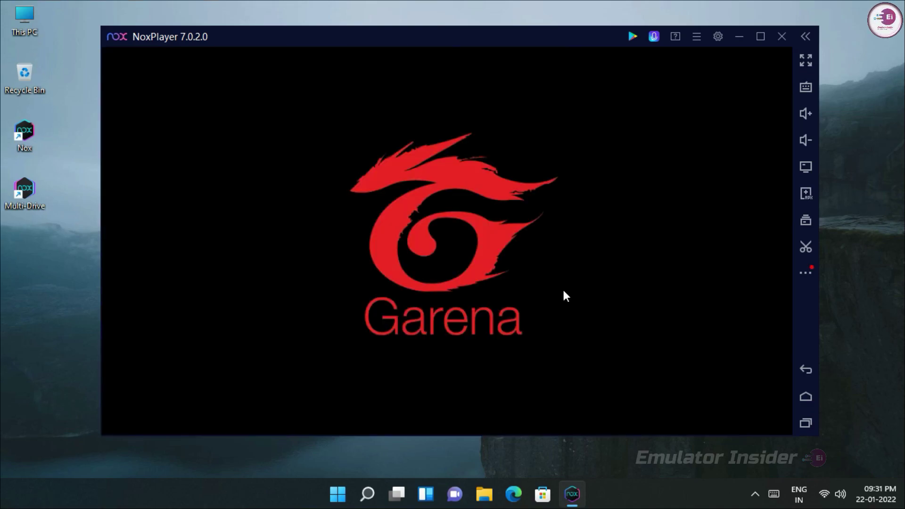